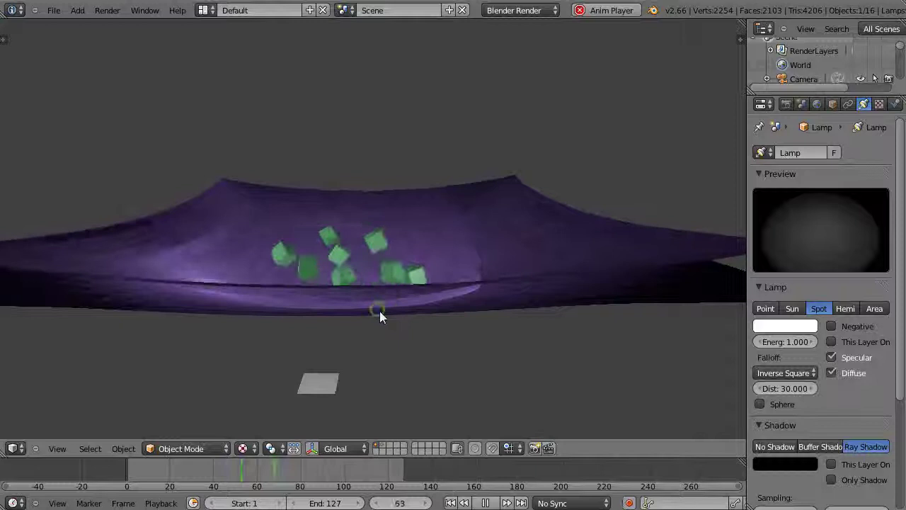
- Select the Plane, open both viewport sidebars, and uncheck Only Render to show camera and lamps
{"action": "right_click", "coordinate": [381, 316]}
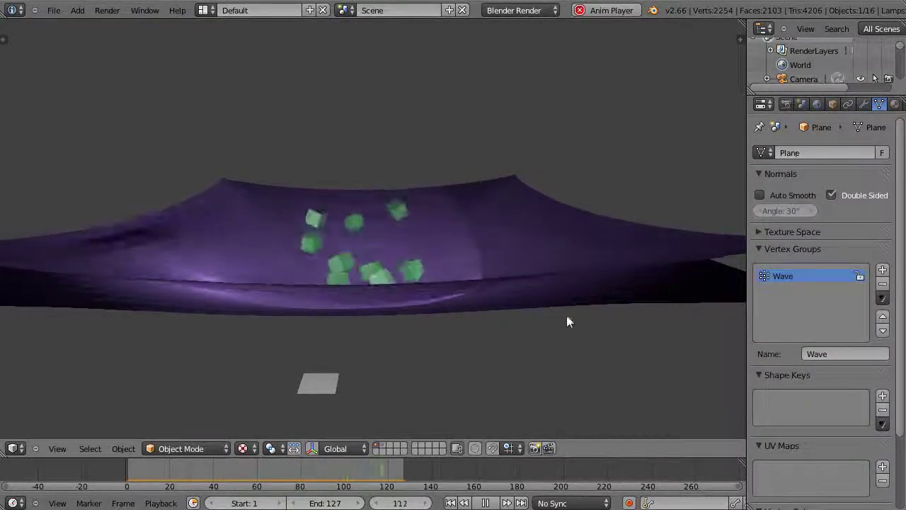
{"action": "key", "text": "n"}
{"action": "left_click", "coordinate": [630, 361]}
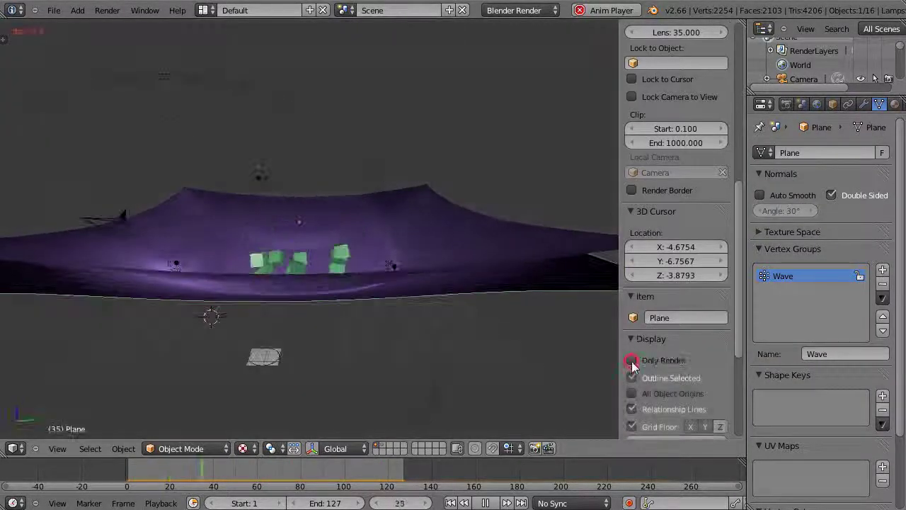
{"action": "key", "text": "t"}
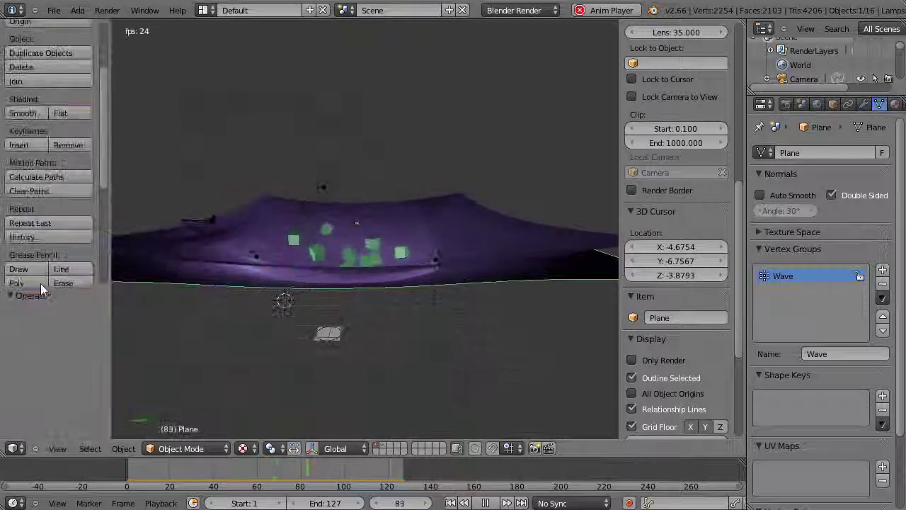
{"action": "scroll", "coordinate": [39, 272], "scroll_direction": "down", "scroll_amount": 3}
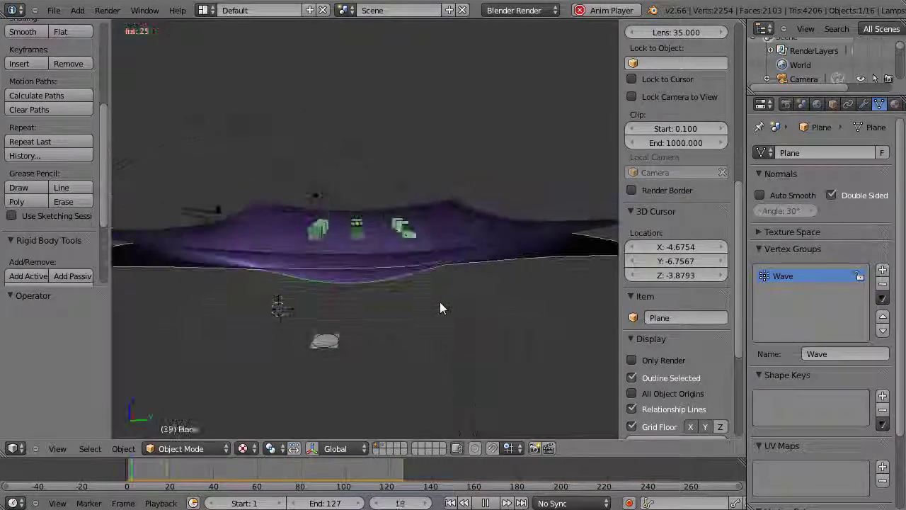
- Orbit down onto the cloth, then lower to see its edge with cubes dropping in
{"action": "middle_click_drag", "start_coordinate": [453, 297], "coordinate": [405, 323]}
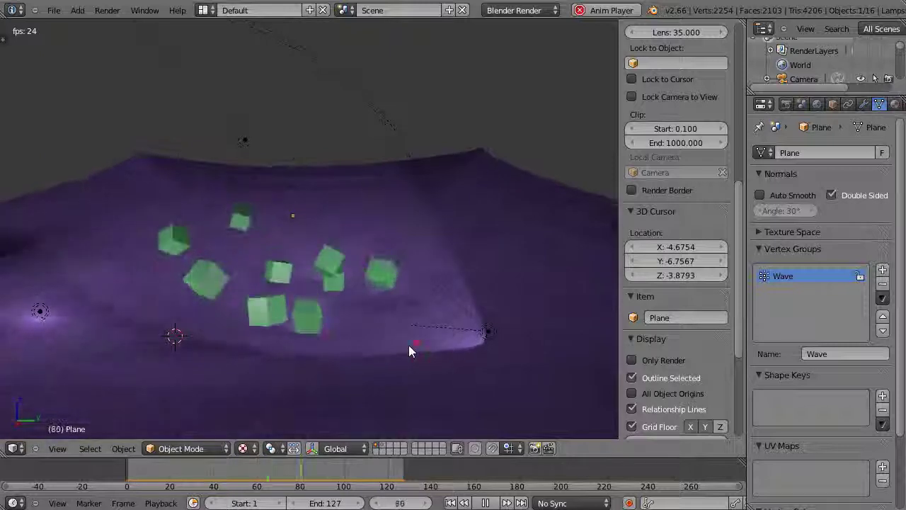
{"action": "middle_click_drag", "start_coordinate": [408, 345], "coordinate": [417, 357]}
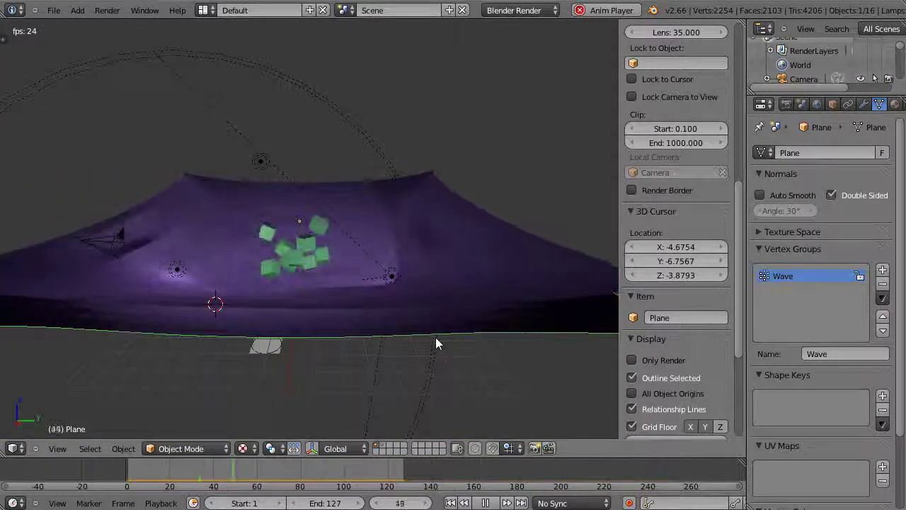
- Move the Plane to another layer and toggle the layer buttons to confirm it moved
{"action": "key", "text": "m"}
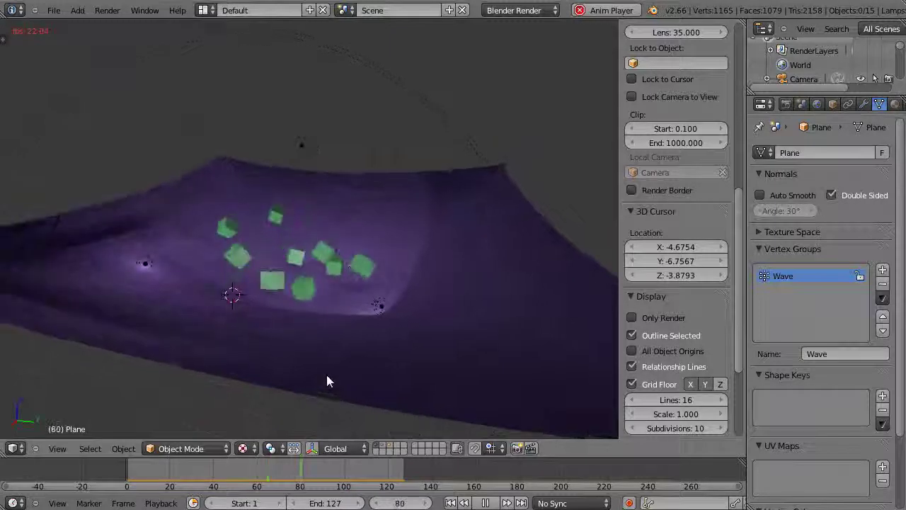
{"action": "left_click", "coordinate": [124, 469]}
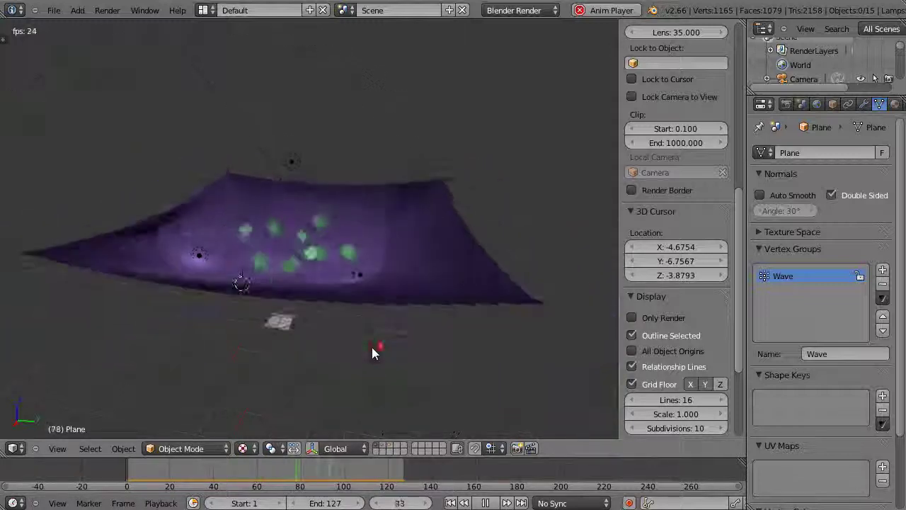
{"action": "left_click", "coordinate": [391, 450]}
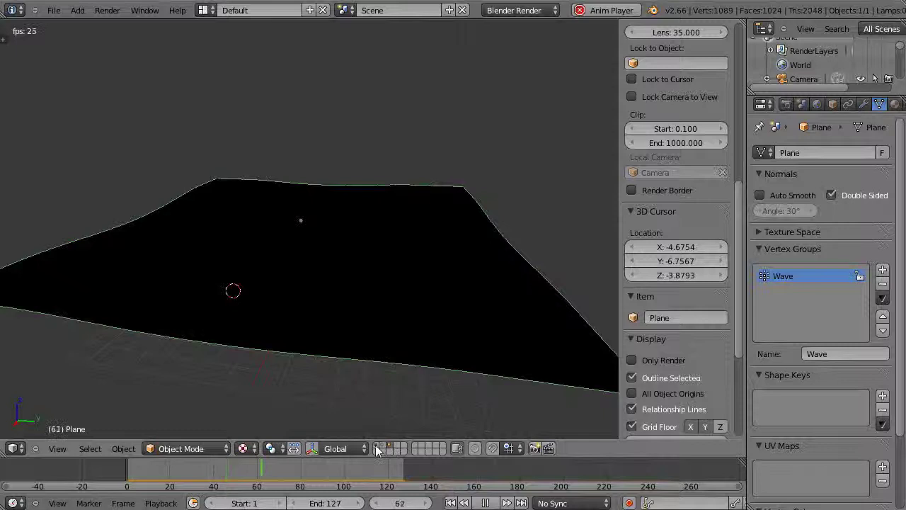
{"action": "left_click", "coordinate": [376, 449]}
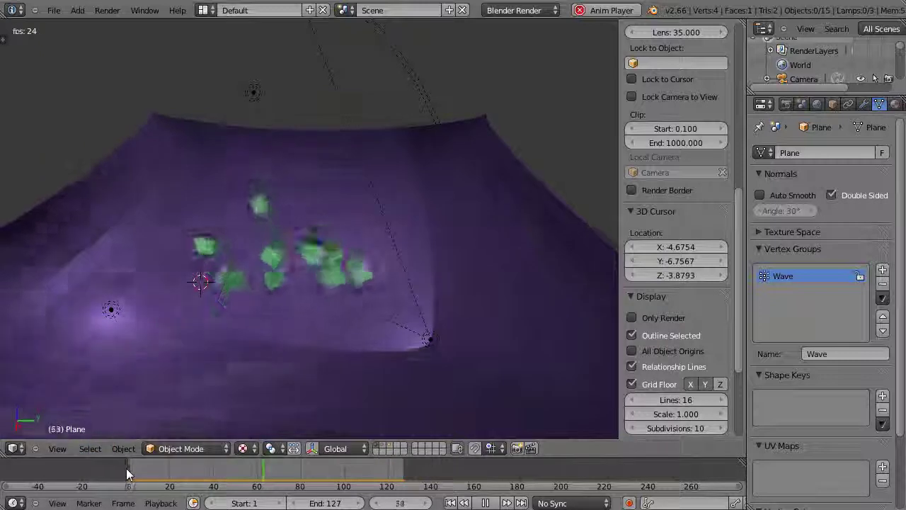
- Stop playback, rewind to the first frame, and play the animation again
{"action": "key", "text": "alt+a"}
{"action": "key", "text": "shift+Left"}
{"action": "key", "text": "alt+a"}
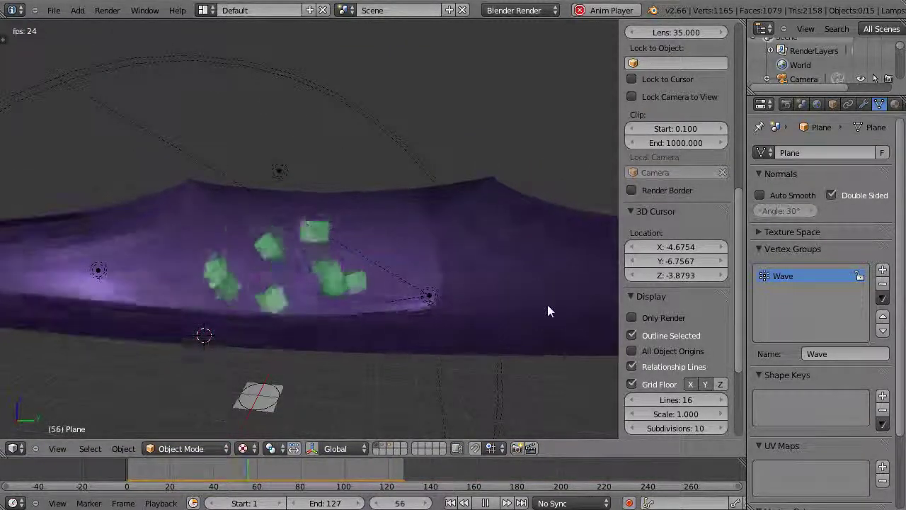
- Expand Rigid Body Cache in the Scene properties, then display only the Plane's layer
{"action": "left_click", "coordinate": [801, 104]}
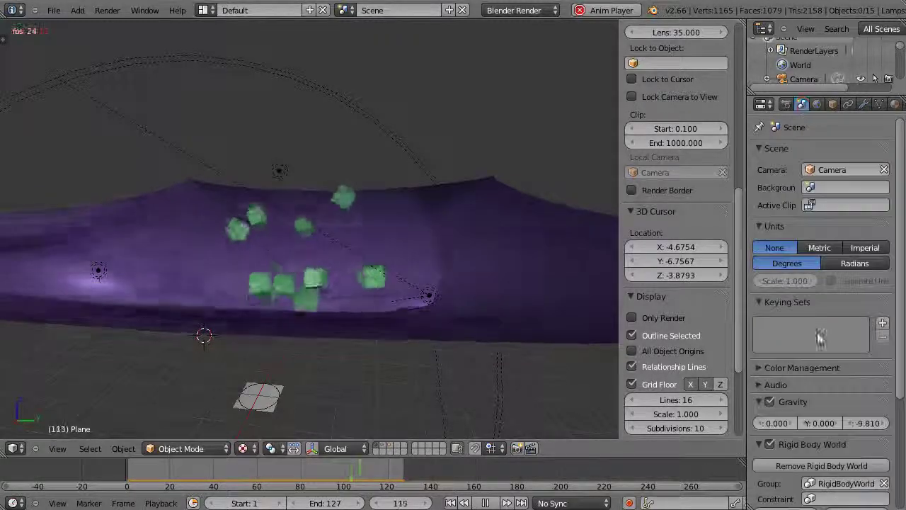
{"action": "scroll", "coordinate": [814, 485], "scroll_direction": "down", "scroll_amount": 3}
{"action": "scroll", "coordinate": [811, 453], "scroll_direction": "down", "scroll_amount": 3}
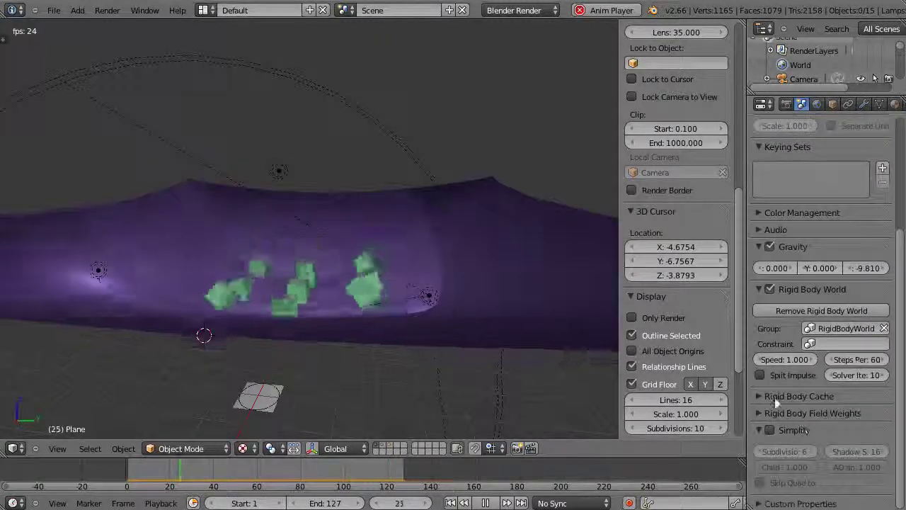
{"action": "left_click", "coordinate": [758, 396]}
{"action": "scroll", "coordinate": [774, 406], "scroll_direction": "down", "scroll_amount": 4}
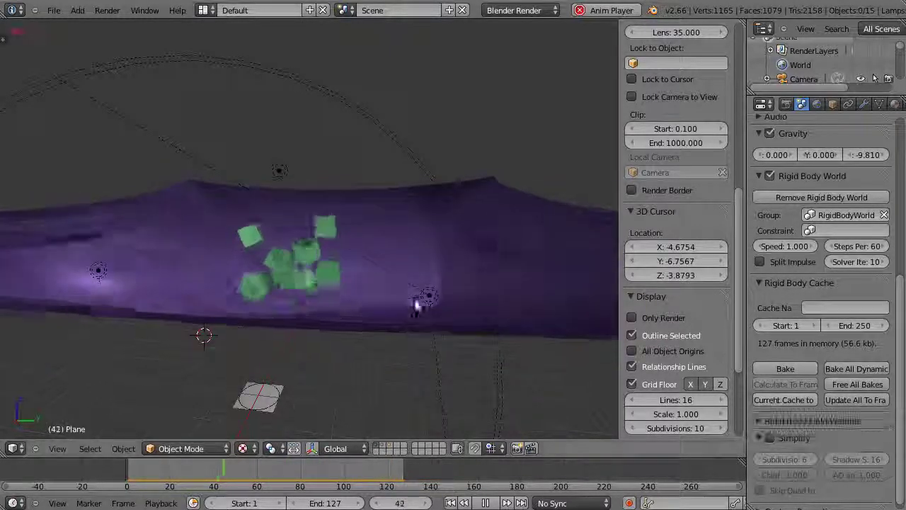
{"action": "scroll", "coordinate": [342, 296], "scroll_direction": "down", "scroll_amount": 3}
{"action": "scroll", "coordinate": [347, 303], "scroll_direction": "up", "scroll_amount": 5}
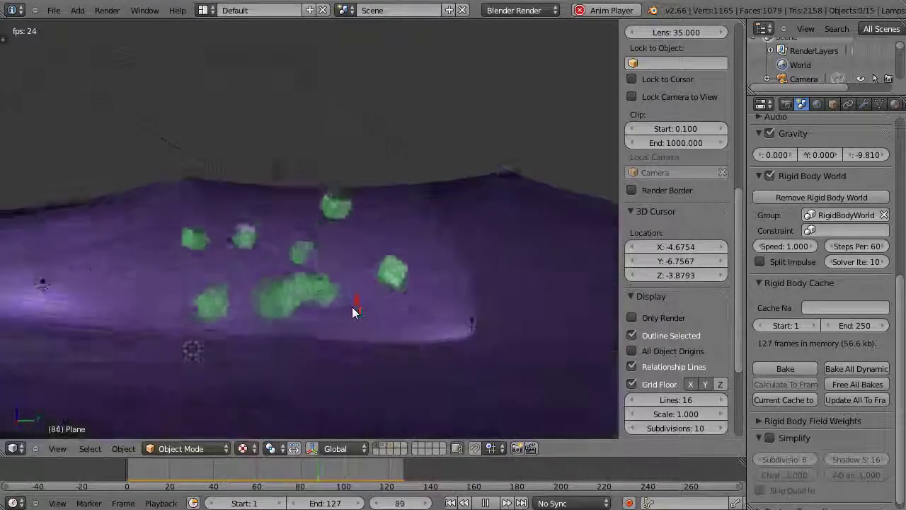
{"action": "scroll", "coordinate": [356, 308], "scroll_direction": "down", "scroll_amount": 1}
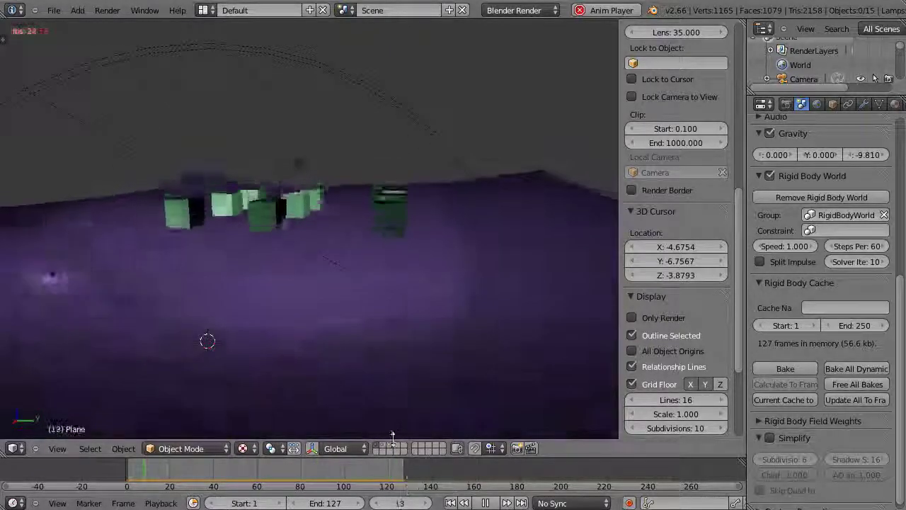
{"action": "left_click", "coordinate": [390, 449]}
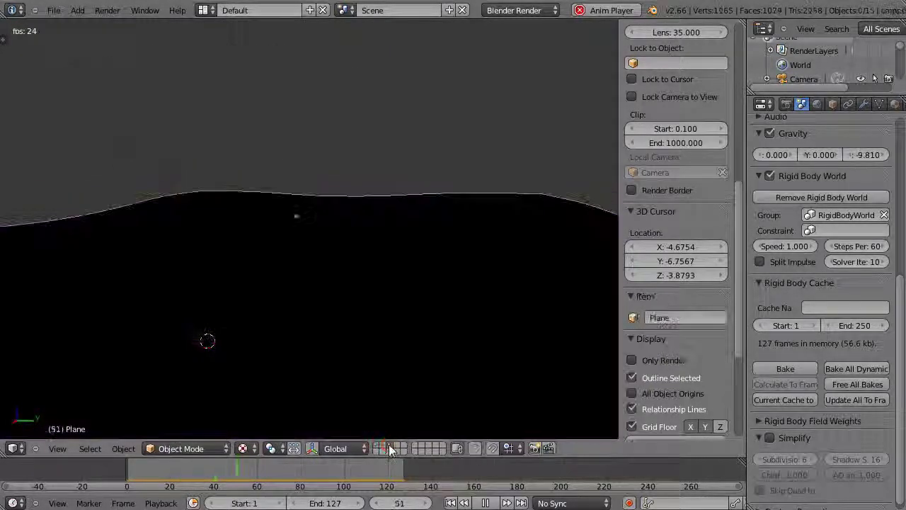
- Delete the Plane with X, then return to the first layer with the cloth and cubes
{"action": "key", "text": "x"}
{"action": "left_click", "coordinate": [397, 404]}
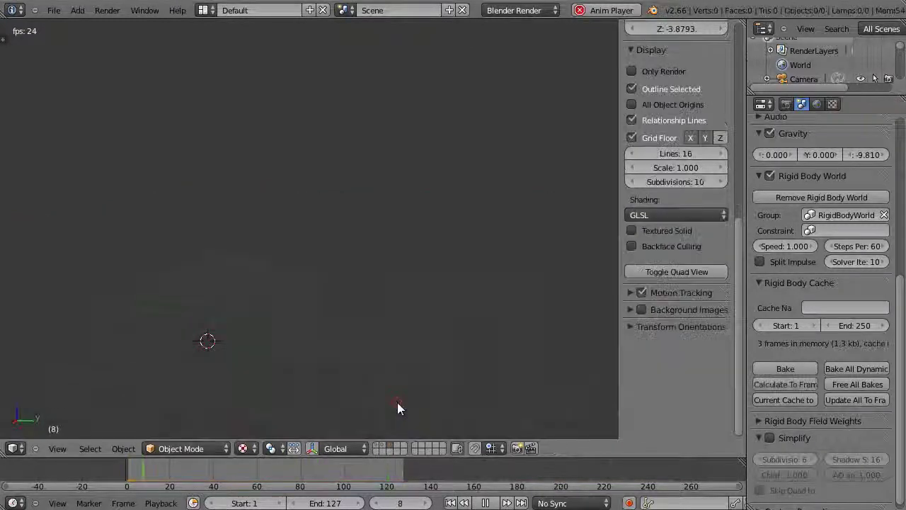
{"action": "left_click", "coordinate": [375, 446]}
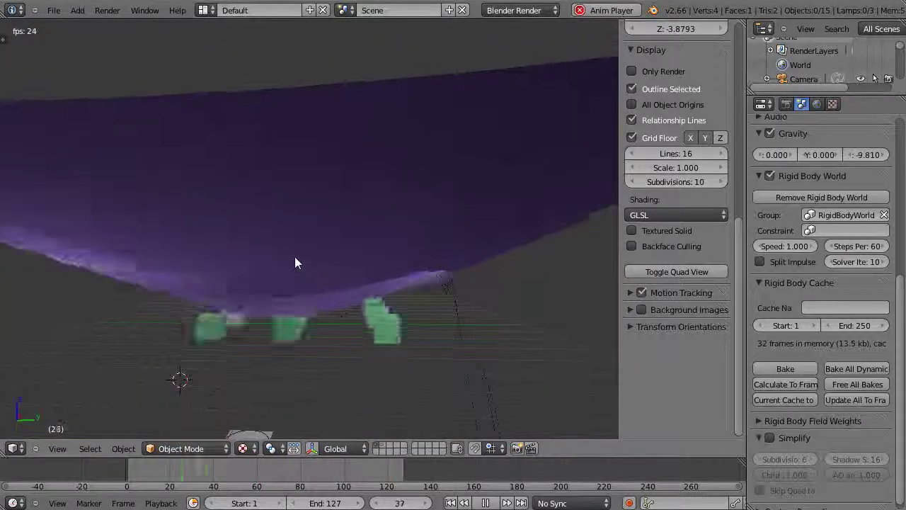
{"action": "middle_click_drag", "start_coordinate": [295, 261], "coordinate": [322, 243]}
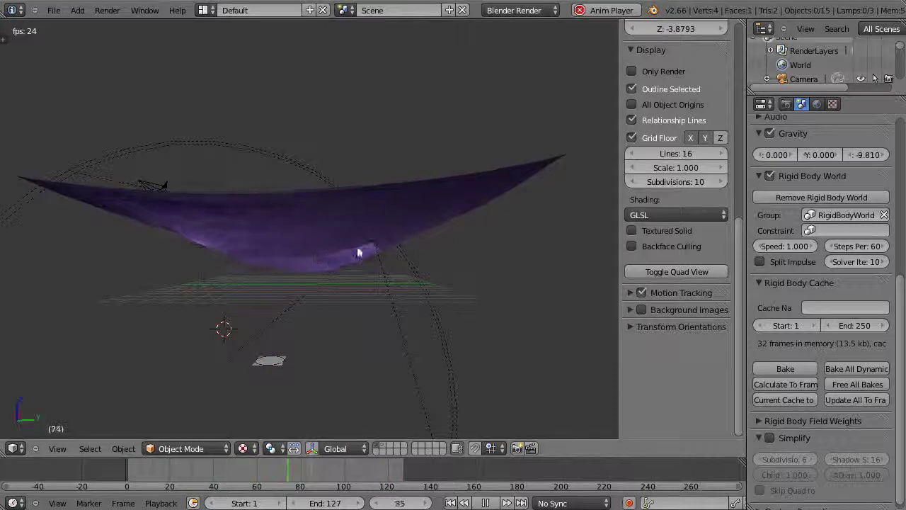
{"action": "middle_click_drag", "start_coordinate": [265, 242], "coordinate": [290, 255]}
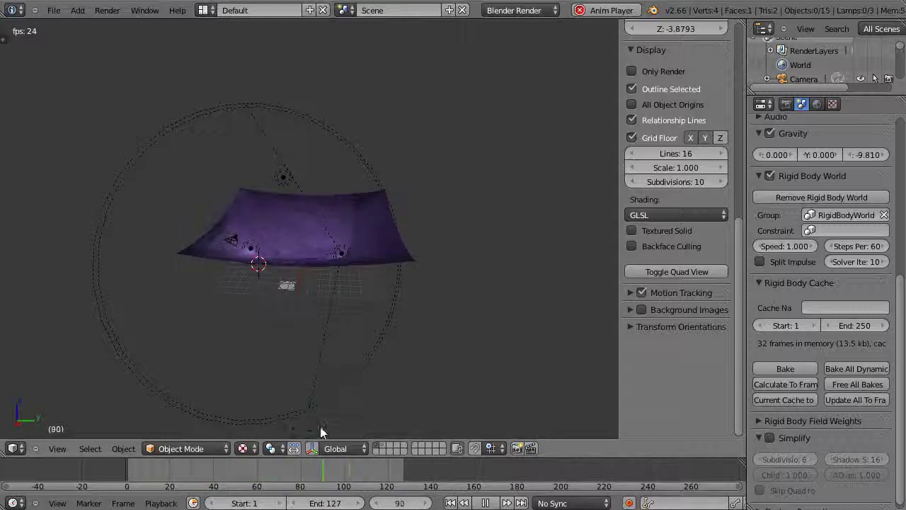
{"action": "scroll", "coordinate": [311, 323], "scroll_direction": "up", "scroll_amount": 3}
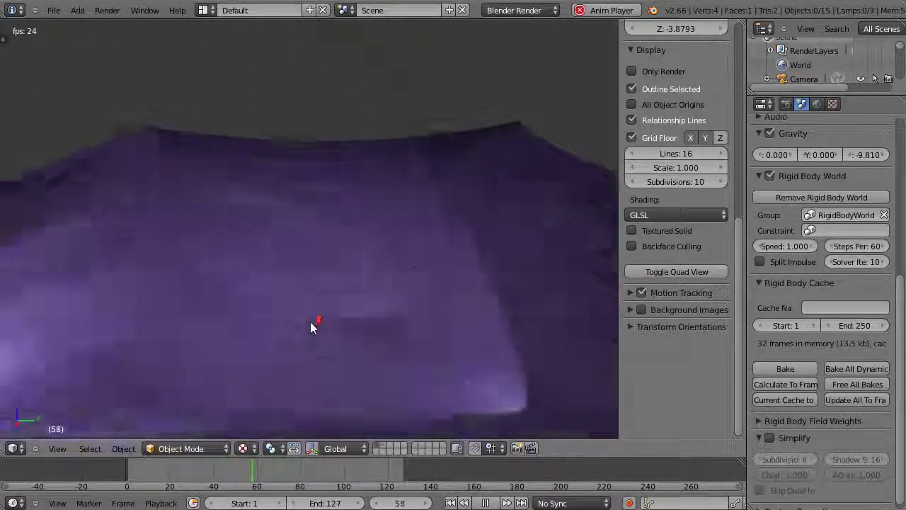
{"action": "scroll", "coordinate": [295, 393], "scroll_direction": "down", "scroll_amount": 1}
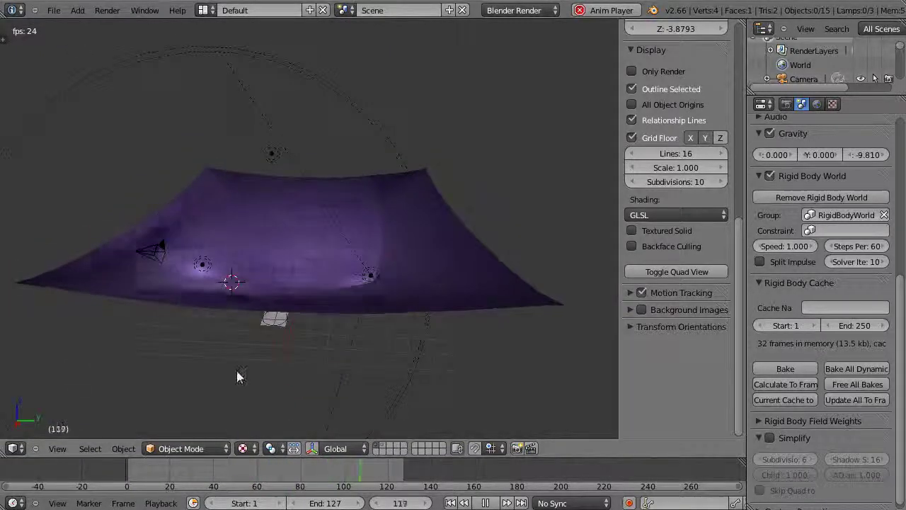